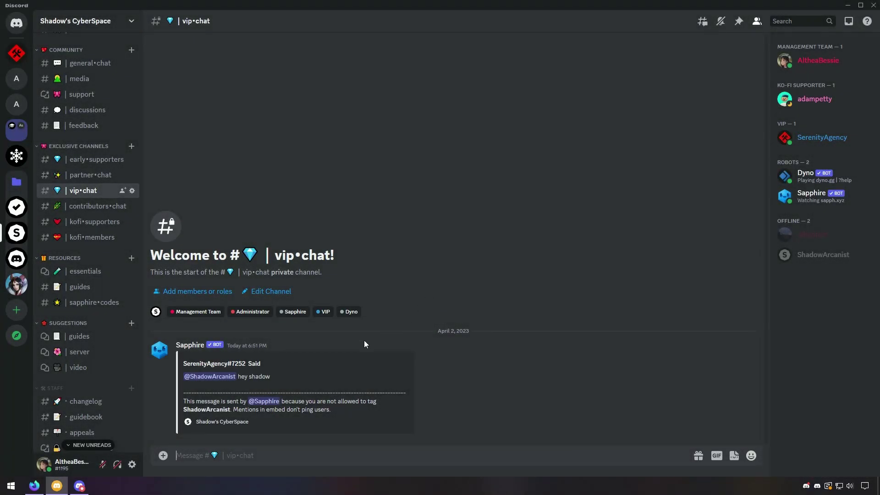
scroll(92, 323, "down", 1)
scroll(88, 325, "down", 3)
scroll(88, 325, "down", 3)
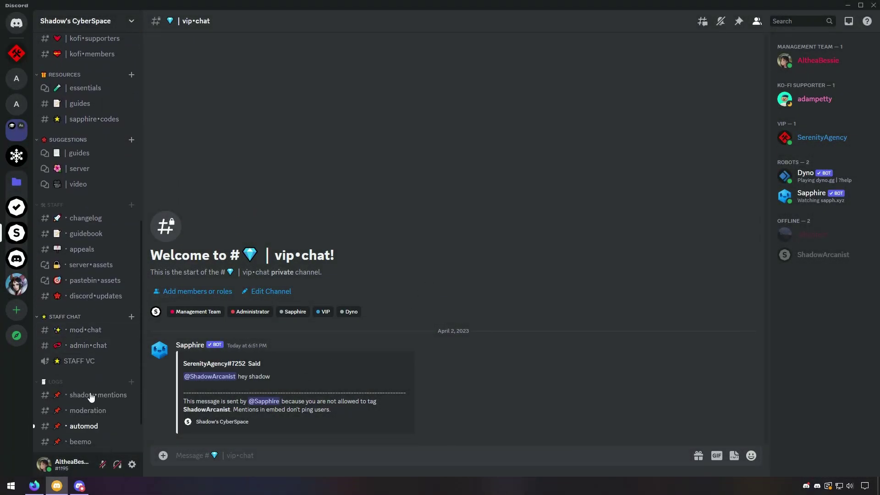
Step: Check the #shadow•mentions log, then switch to the AltheaBessie server
left_click(92, 396)
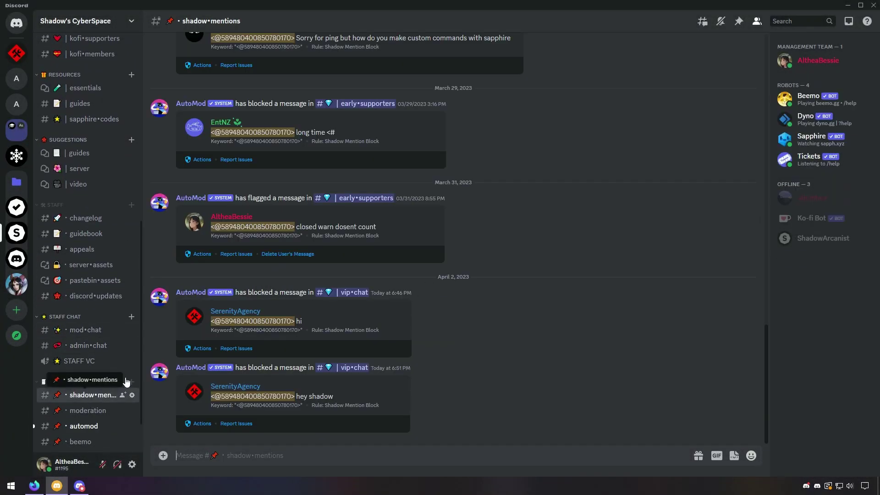
left_click(16, 78)
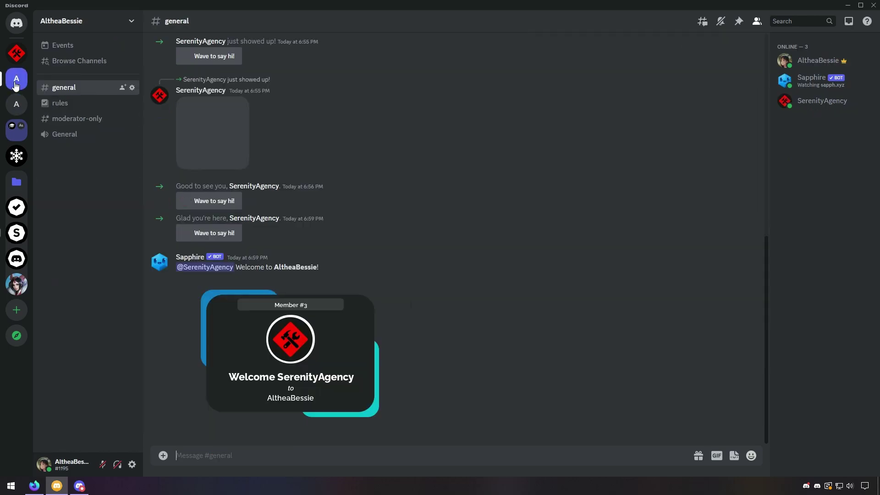
Step: Add a private text channel 'mentions' to AltheaBessie without adding any members
right_click(82, 208)
left_click(124, 239)
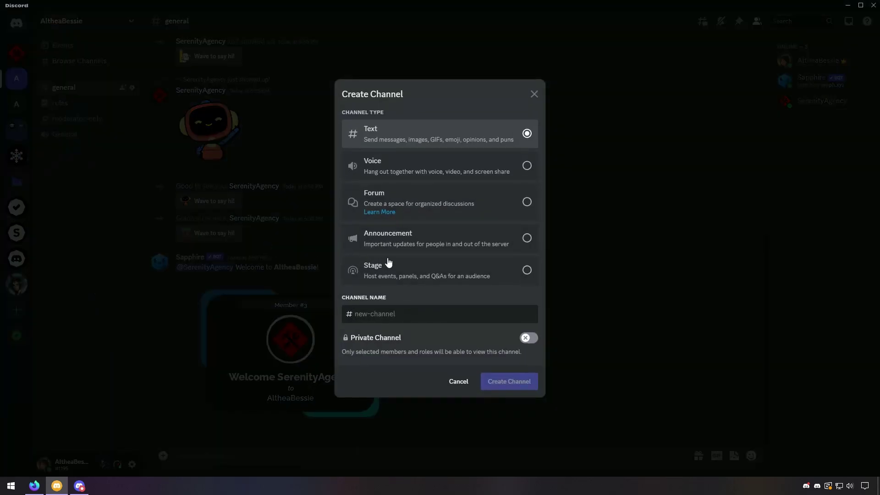
type("mentions")
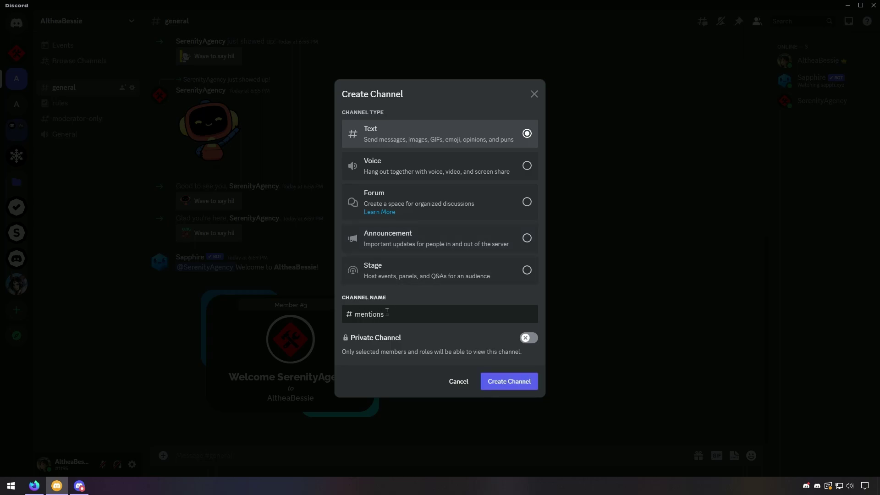
left_click(528, 338)
left_click(517, 387)
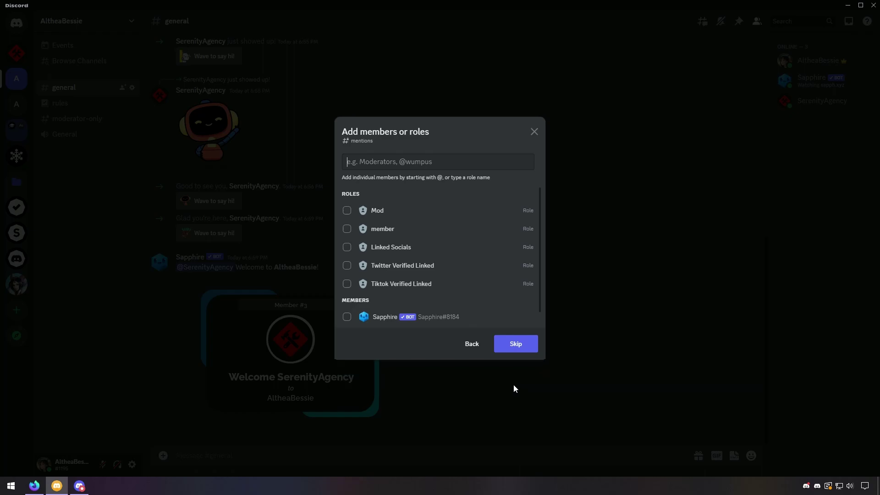
left_click(513, 349)
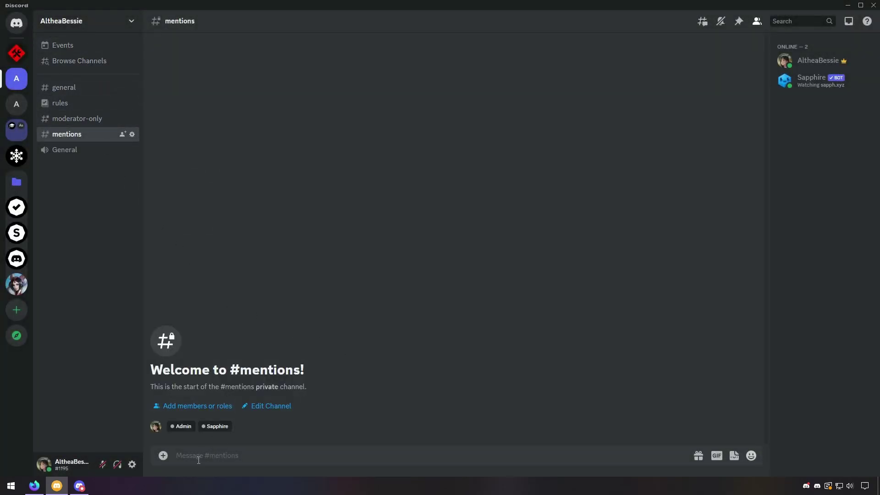
type("@")
key("Return")
key("Return")
mouse_move(263, 435)
left_mouse_down()
mouse_move(176, 429)
mouse_move(176, 419)
left_mouse_up()
left_click(250, 429)
left_click_drag(256, 430, 173, 430)
key("ctrl+c")
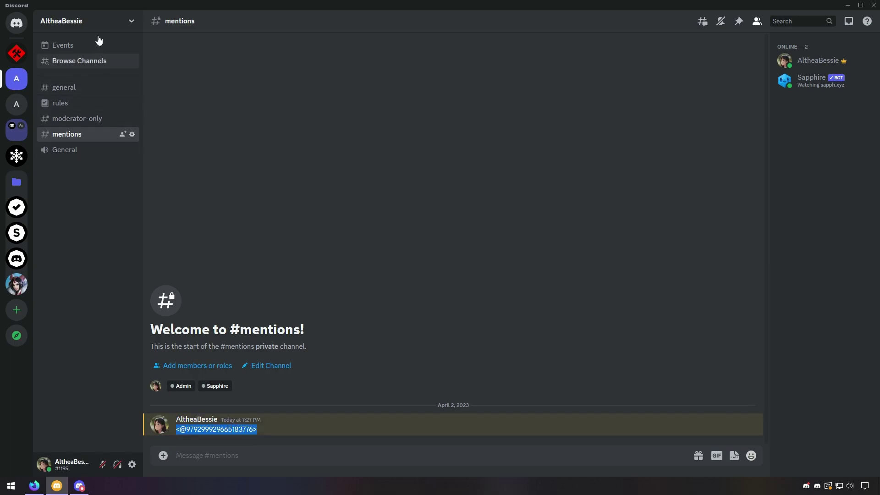
Step: Go to the AutoMod page of AltheaBessie's Server Settings
left_click(95, 21)
left_click(91, 82)
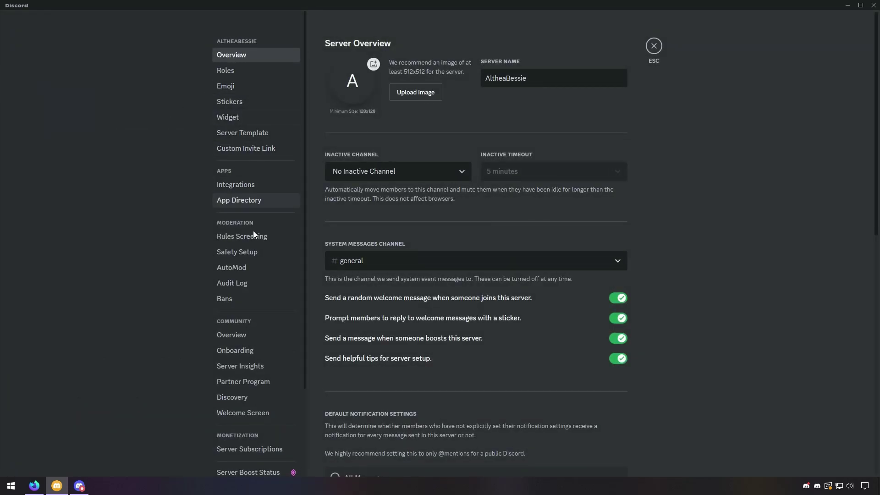
left_click(245, 270)
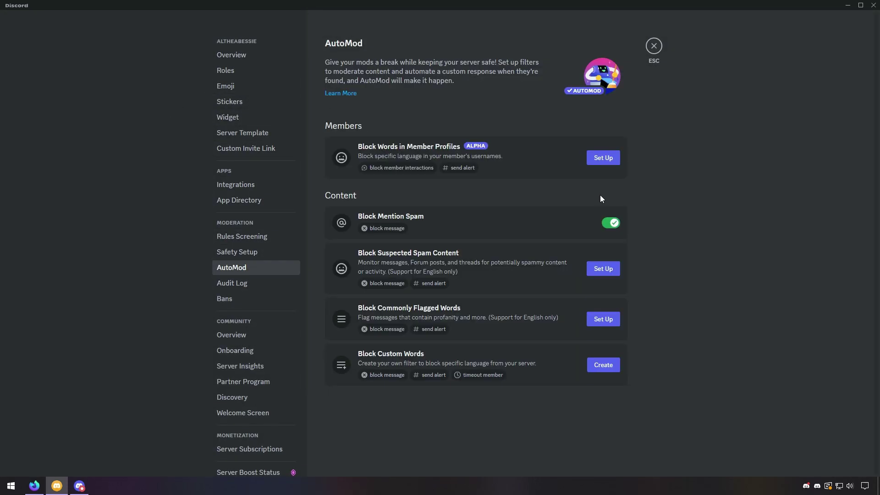
left_click(600, 365)
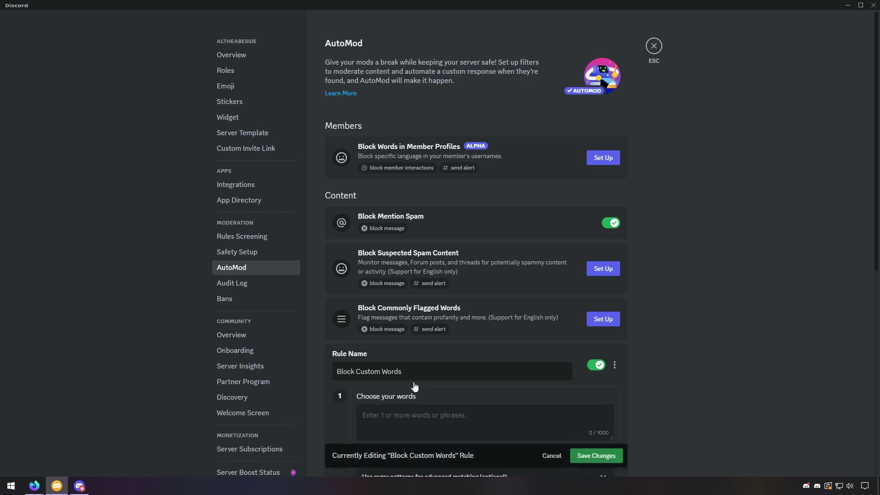
left_click_drag(429, 373, 360, 377)
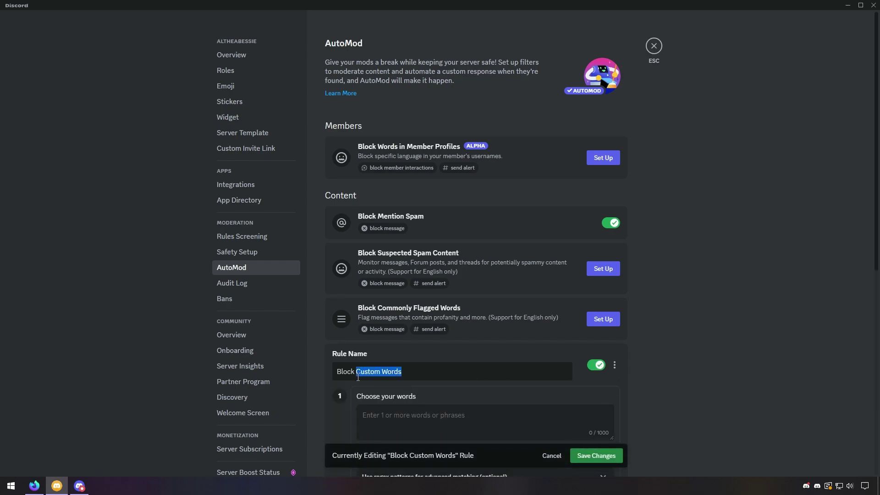
type("Mention AltheaBessie")
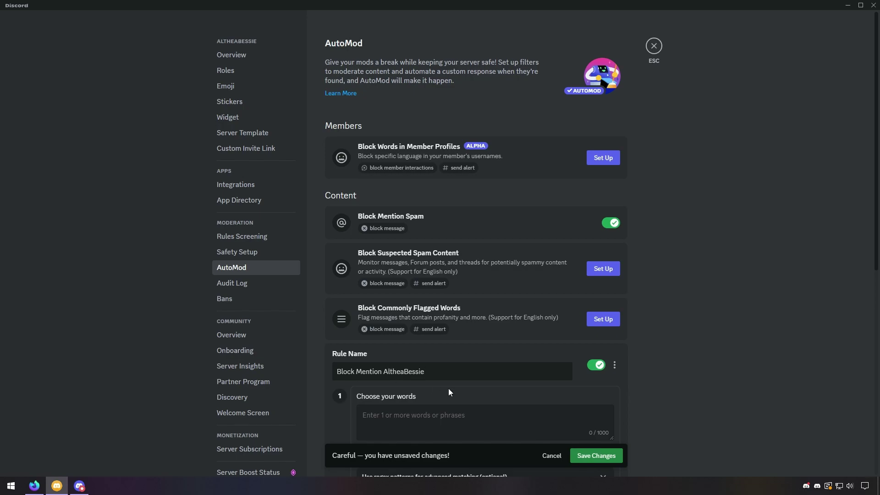
scroll(448, 389, "down", 2)
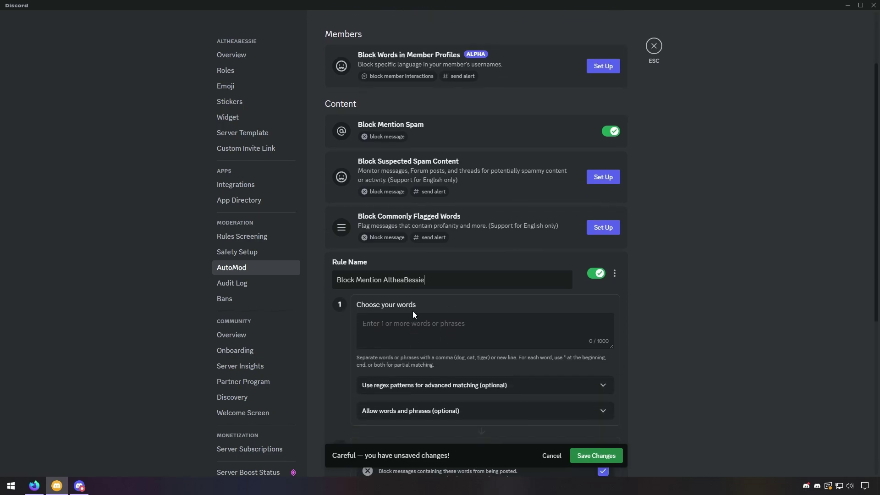
type("**")
key("ctrl+v")
scroll(487, 387, "down", 2)
scroll(490, 383, "down", 1)
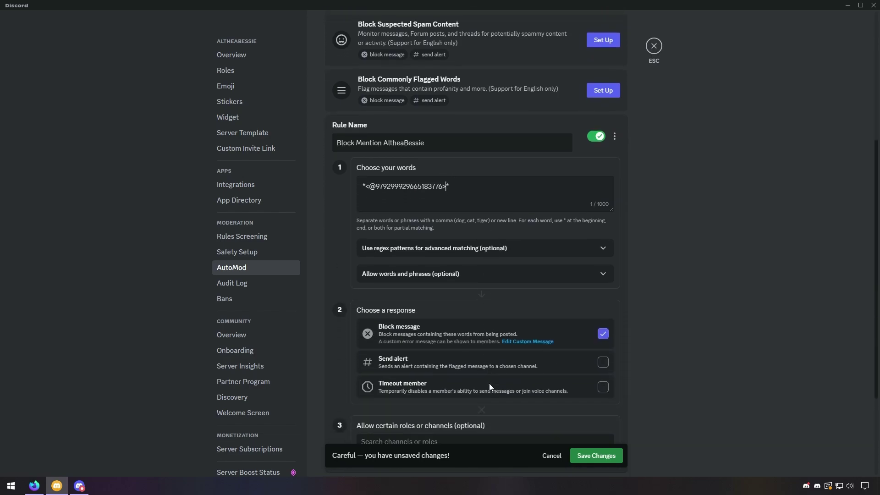
Step: Make Block Mention AltheaBessie send alerts to #mentions and save the rule
left_click(603, 363)
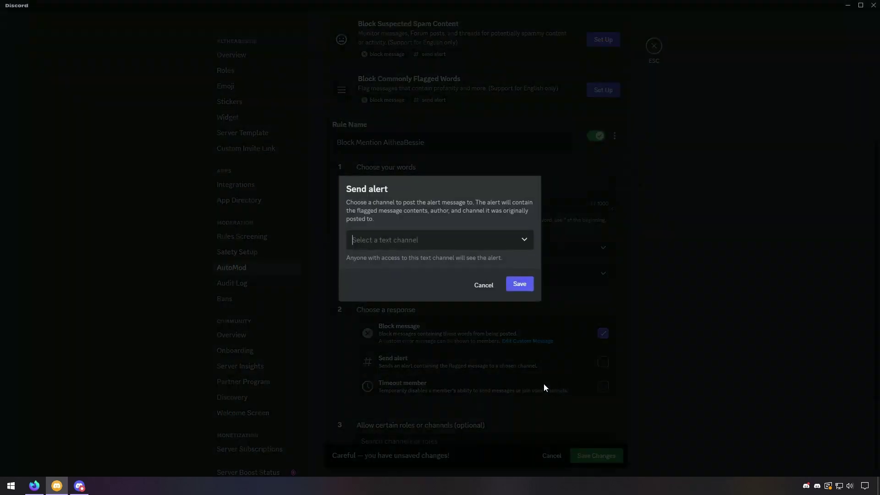
left_click(423, 241)
left_click(397, 319)
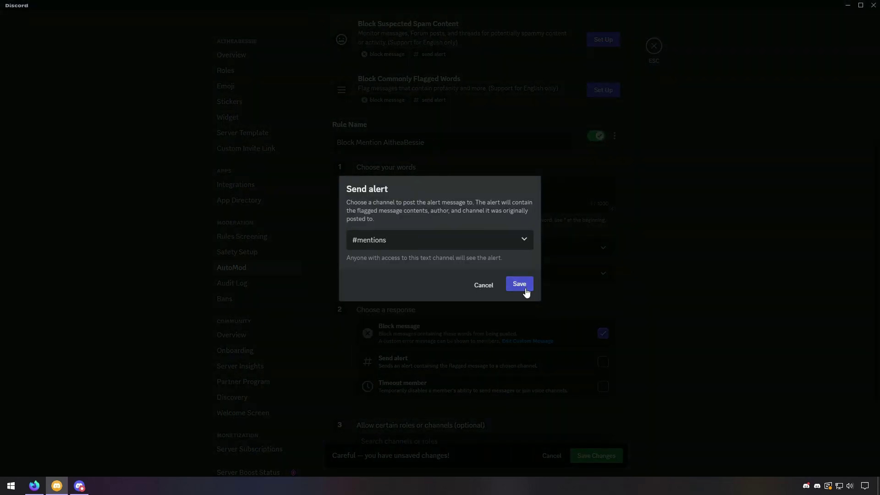
left_click(520, 284)
scroll(578, 359, "down", 2)
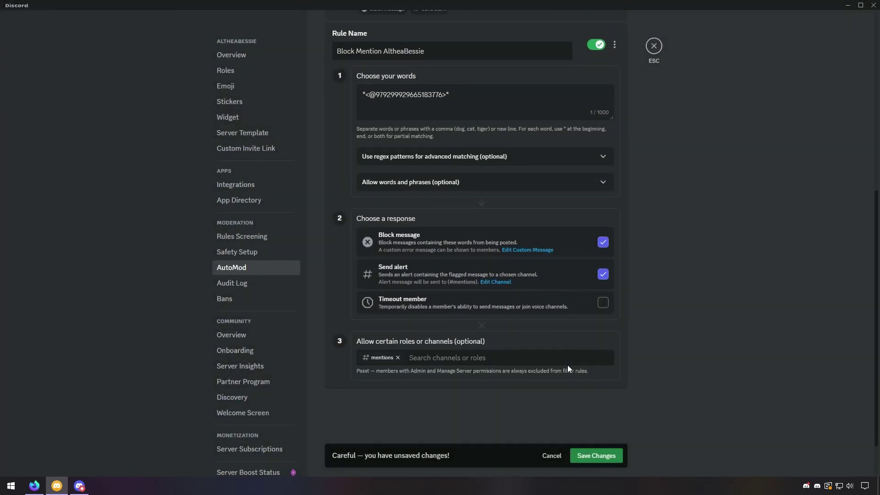
left_click(613, 457)
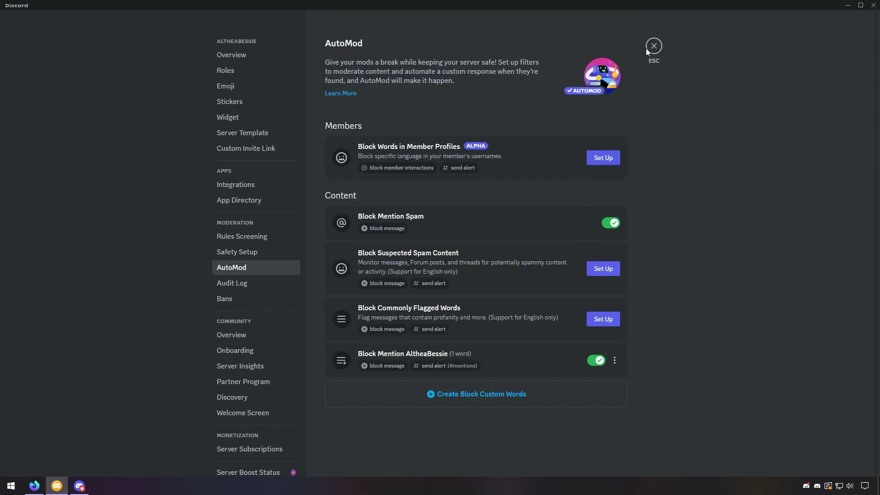
Step: Leave the server settings and go to #vip•chat in Shadow's CyberSpace
left_click(647, 48)
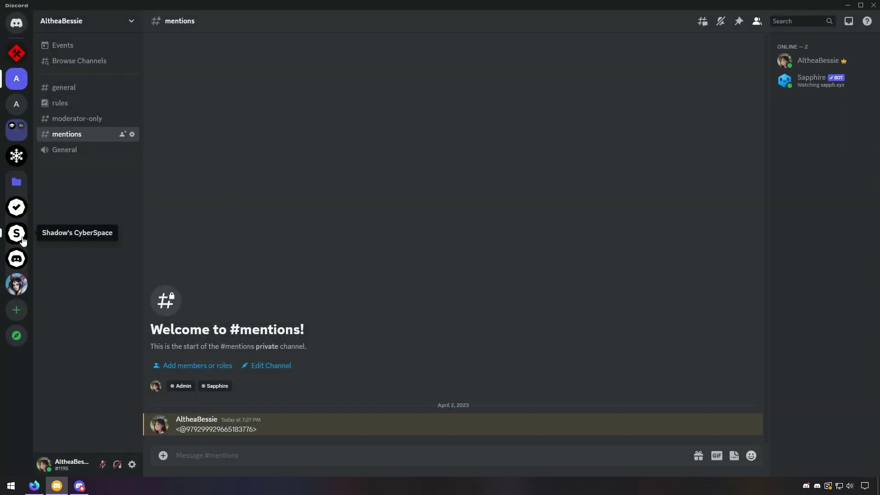
left_click(17, 233)
scroll(88, 189, "up", 1)
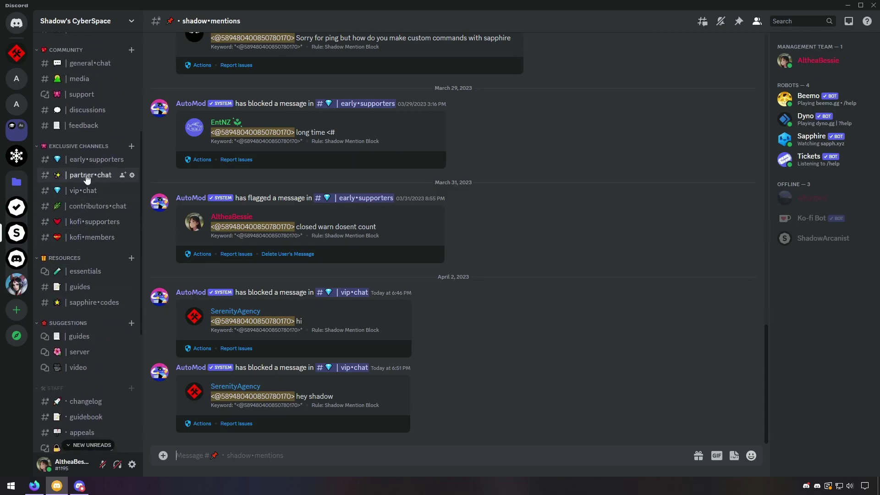
left_click(83, 191)
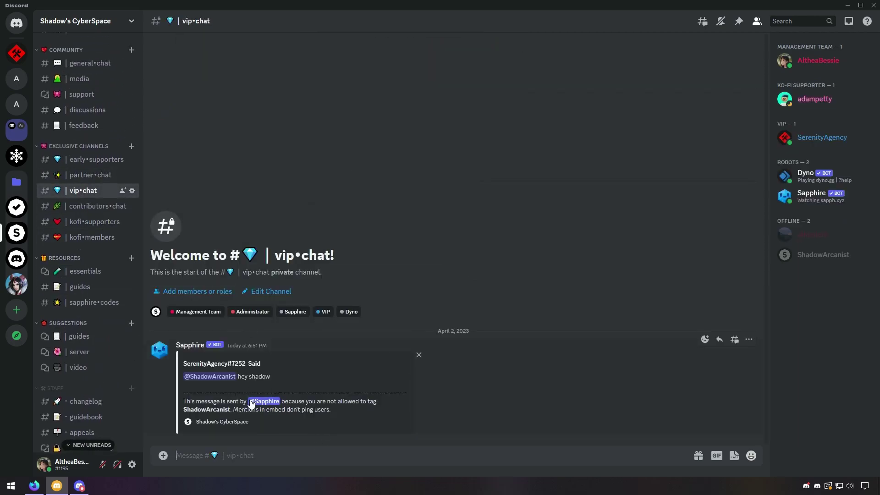
Step: In Sapphire's Messages, add a template named 'mention blocks' and open it
left_click(34, 486)
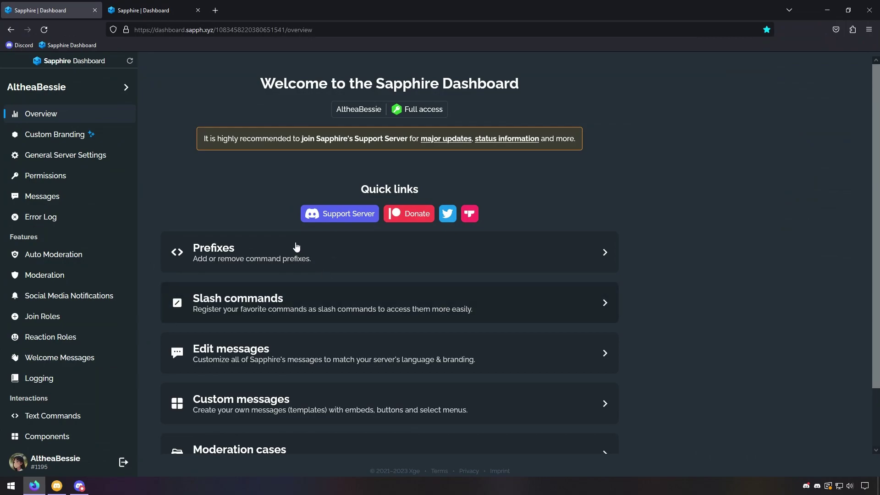
left_click(45, 197)
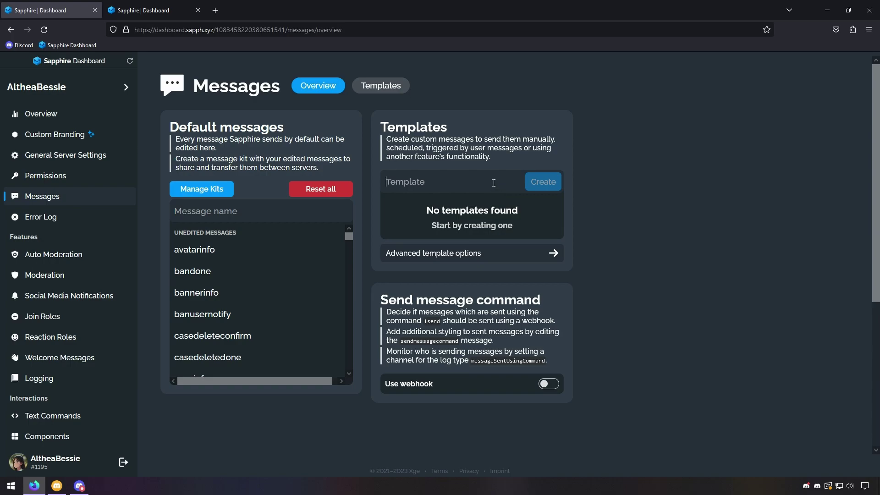
type("mention bloc")
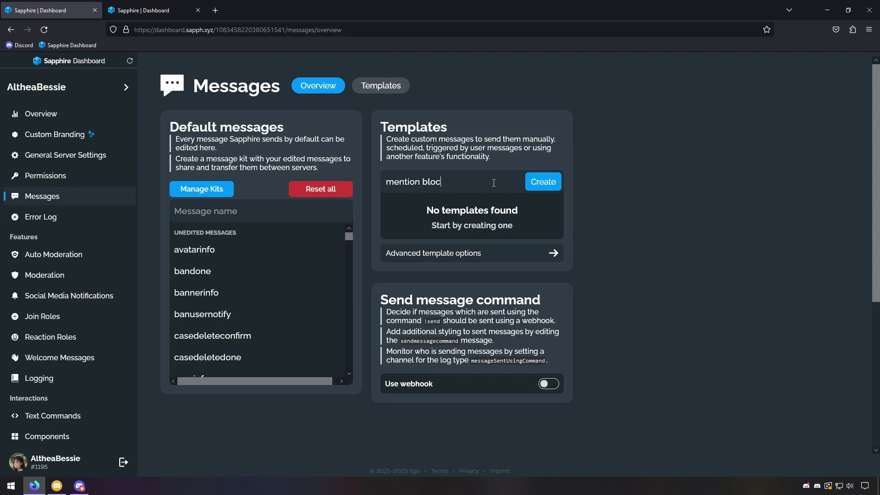
type("ks")
key("Return")
left_click(482, 205)
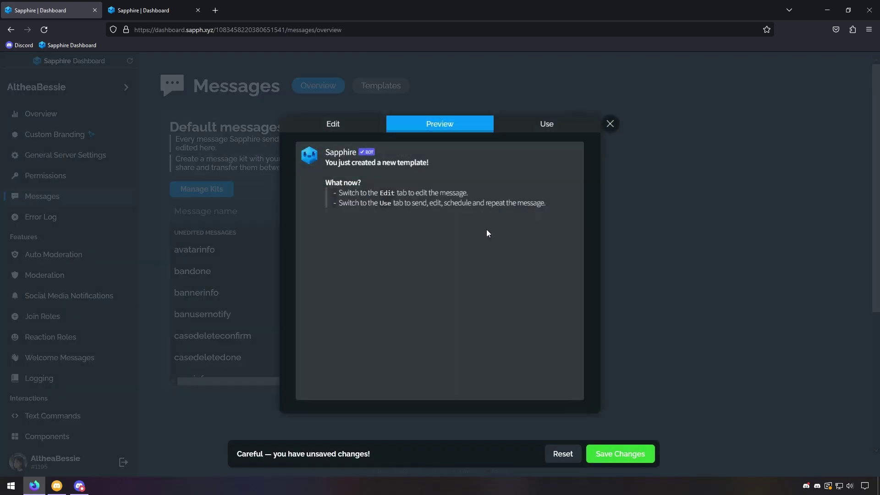
Step: In the second tab, go to Shadow's CyberSpace's message templates
left_click(161, 11)
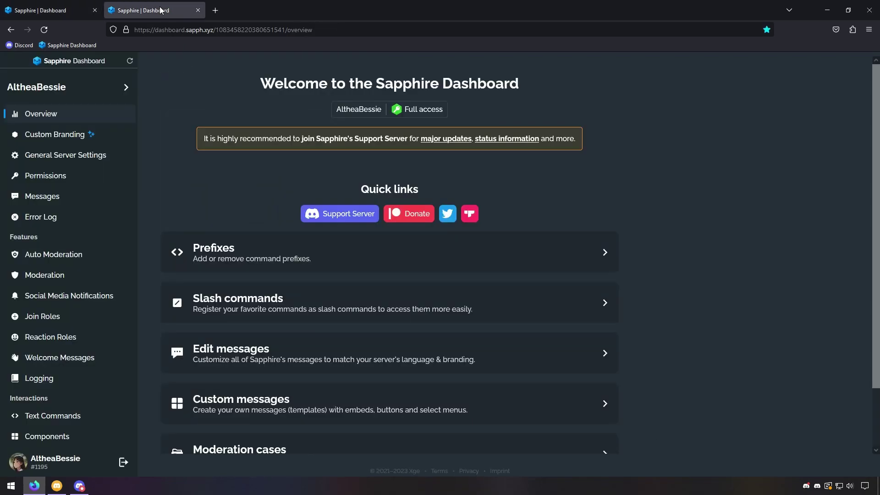
left_click(73, 89)
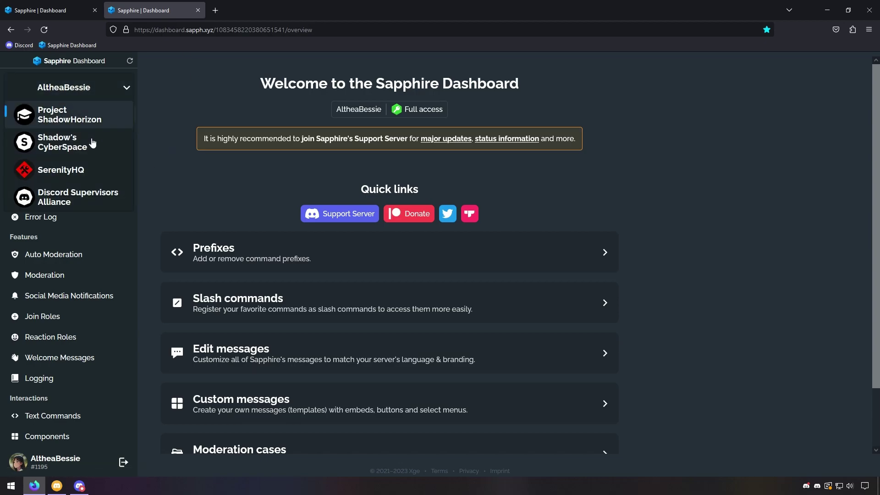
left_click(85, 158)
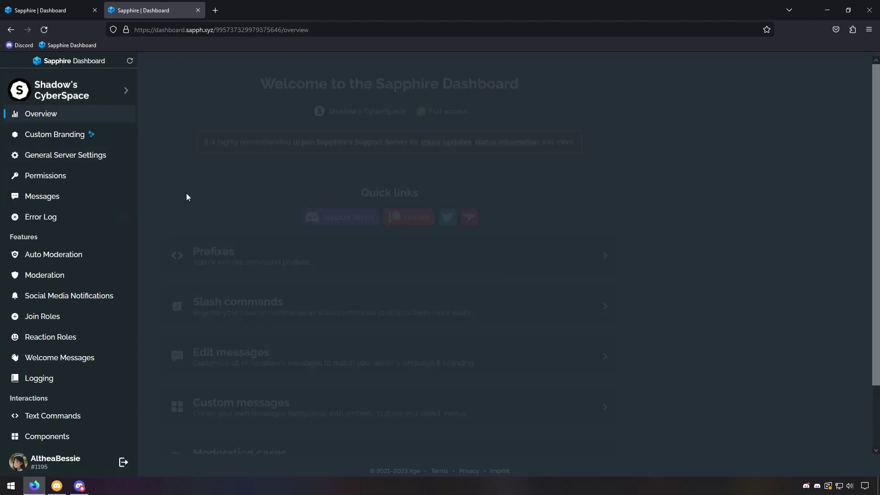
left_click(54, 199)
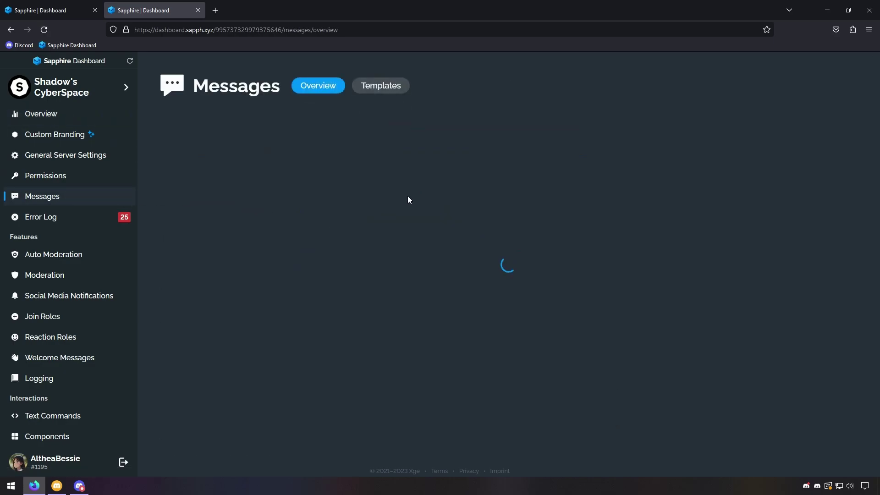
scroll(461, 295, "down", 3)
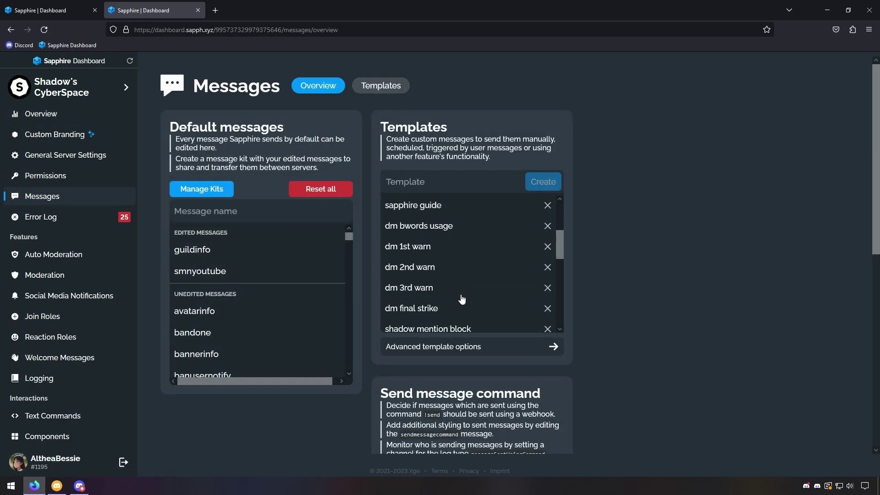
Step: Show the raw JSON of the 'shadow mention block' template
left_click(455, 328)
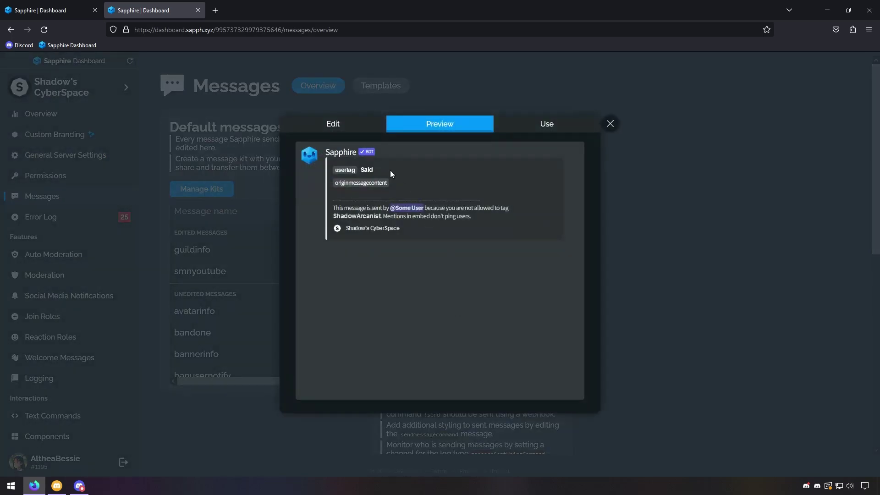
left_click(341, 126)
left_click(403, 150)
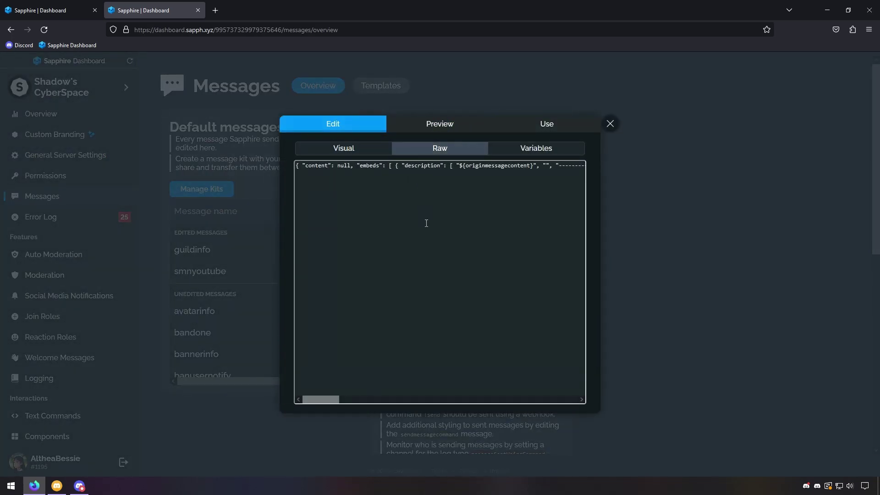
Step: Replace the mention blocks template's raw JSON with the copied shadow mention block code
key("ctrl+a")
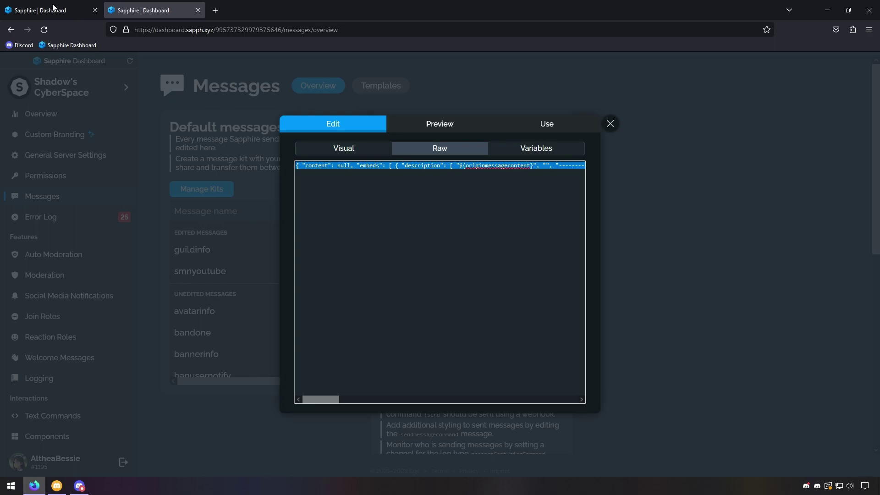
left_click(53, 9)
left_click(325, 130)
left_click(403, 148)
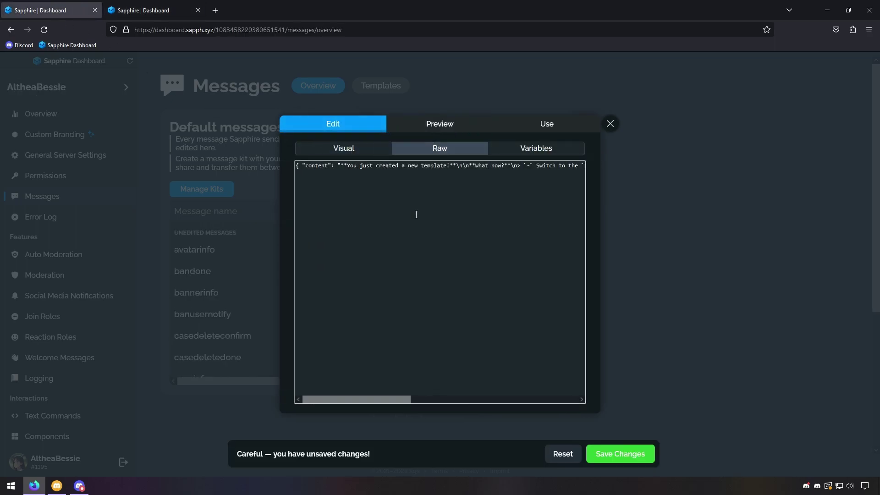
key("ctrl+a")
key("ctrl+v")
left_click(440, 127)
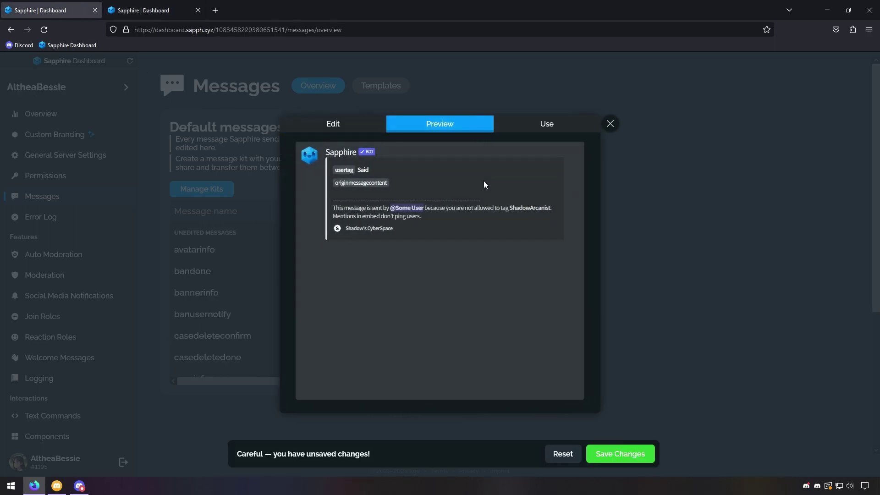
left_click(348, 128)
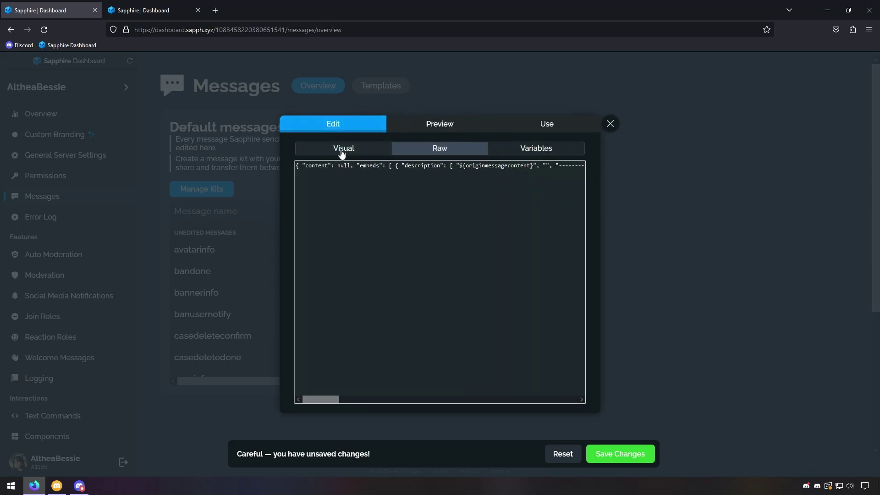
left_click(344, 150)
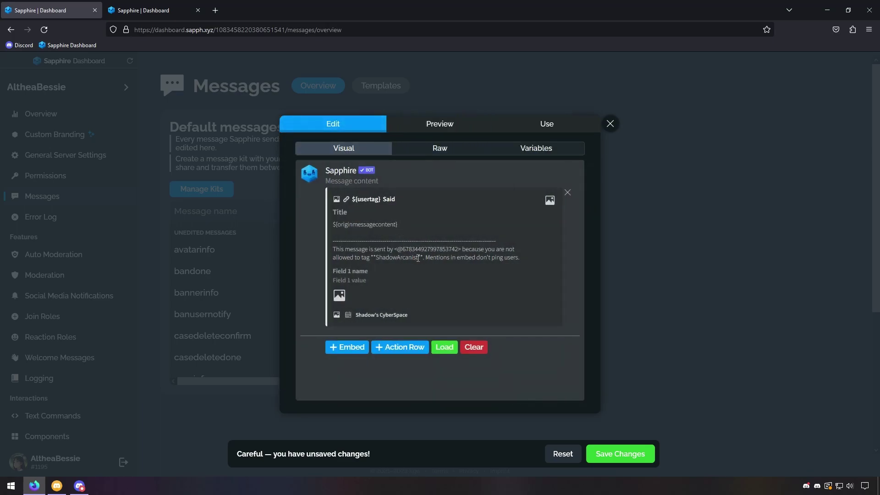
left_click_drag(402, 258, 378, 261)
type("Althe")
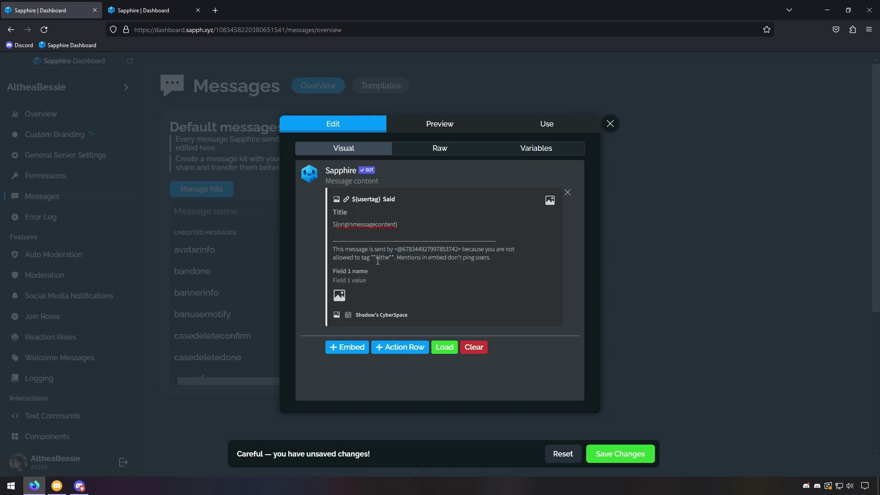
type("aBes")
type("sie")
left_click(431, 327)
Step: Preview the embed, save the template changes, and close the template window
left_click(430, 127)
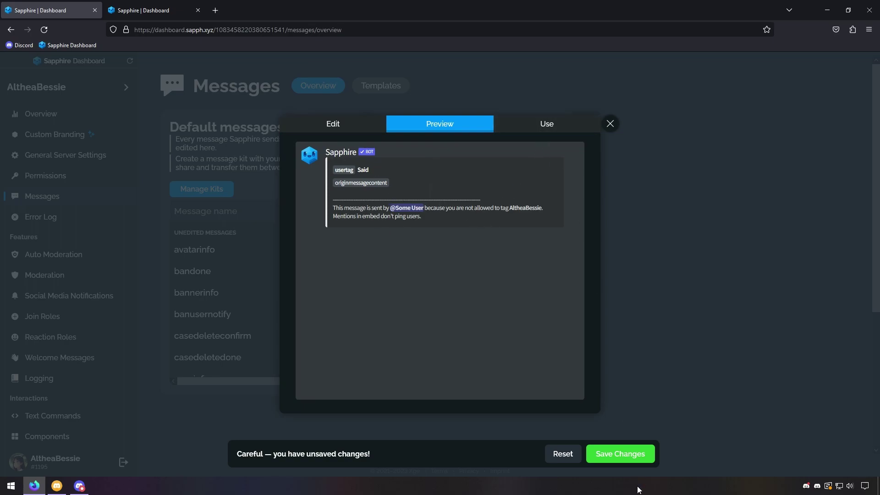
left_click(627, 466)
left_click(649, 191)
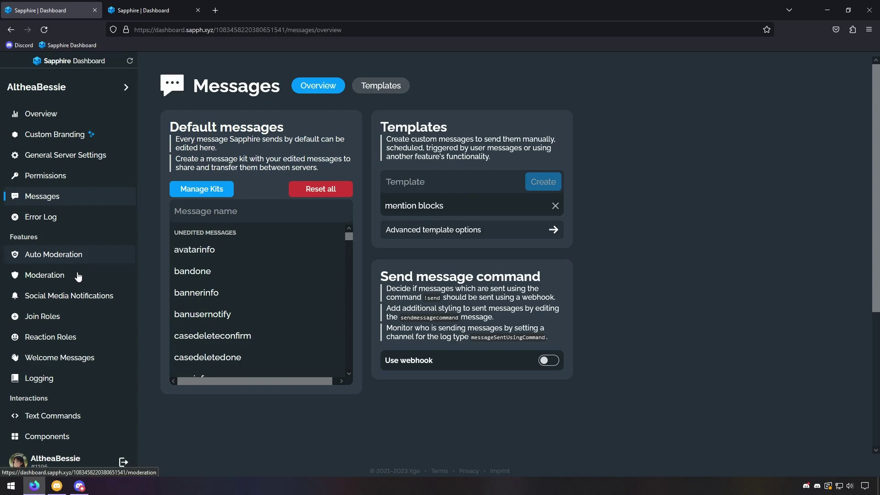
Step: Add a Send message action condition to the first Block Mention built-in AutoMod rule
left_click(69, 262)
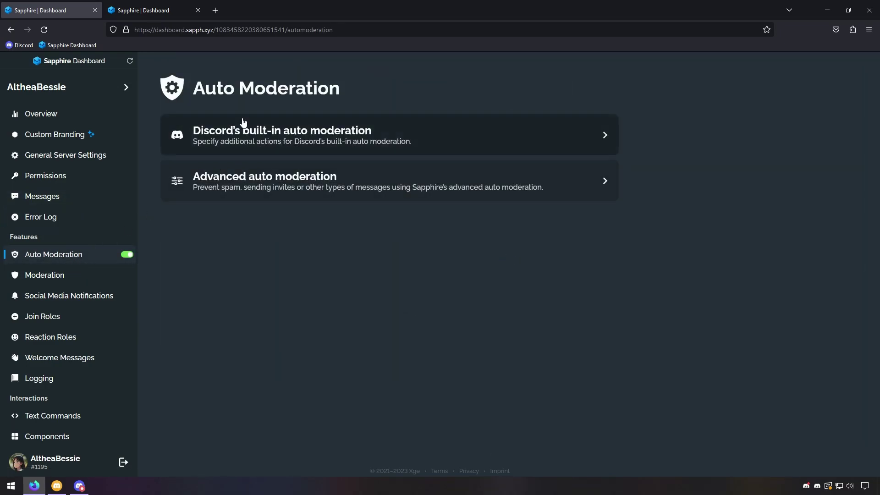
left_click(242, 124)
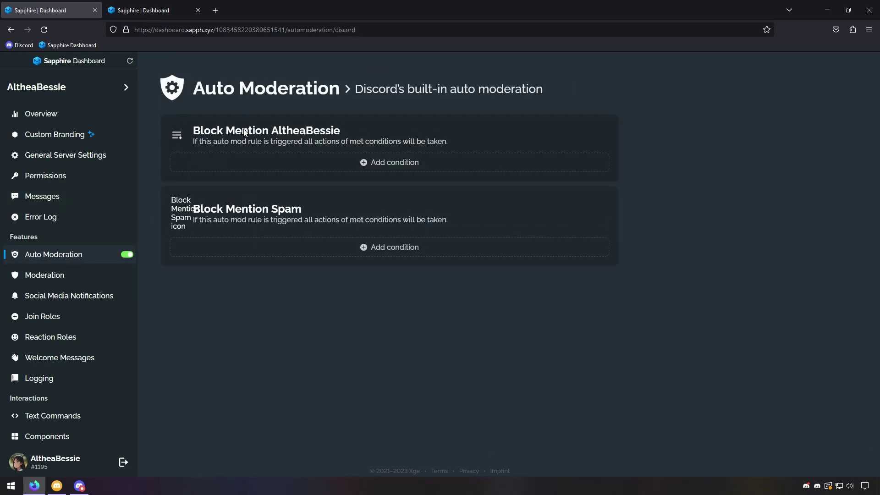
left_click(367, 165)
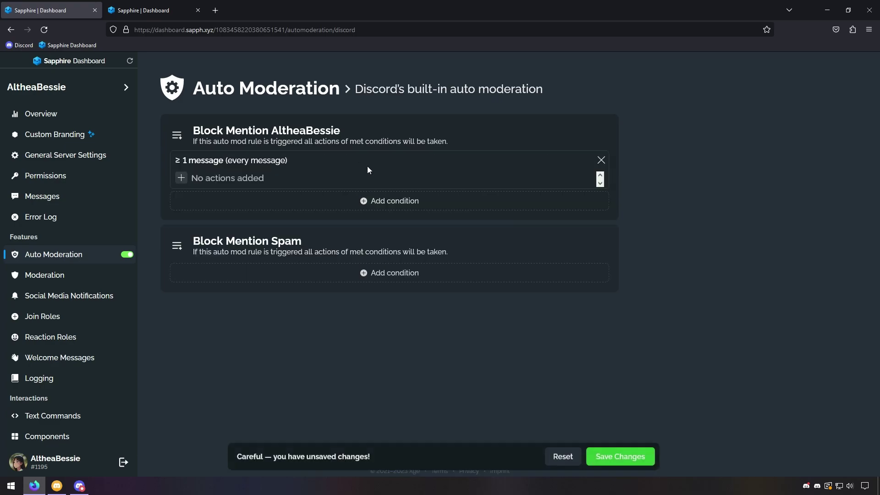
left_click(183, 179)
left_click(182, 217)
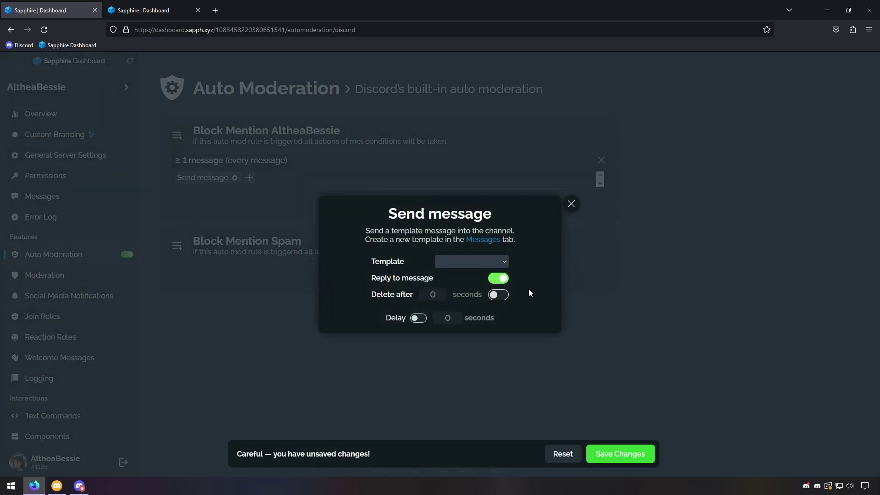